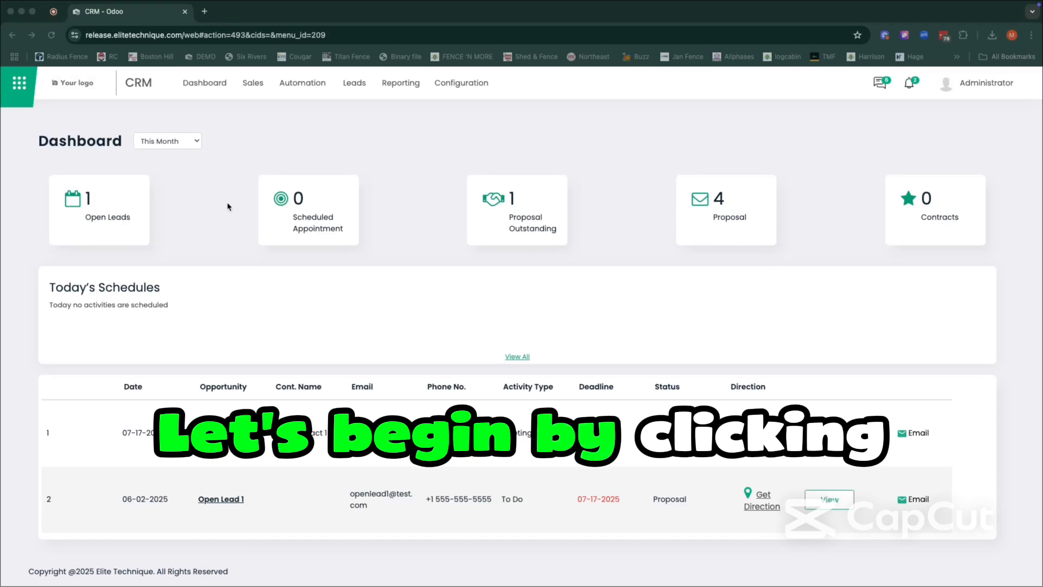
Switch to the Sales area and open its quotation templates configuration.
click(20, 88)
click(20, 87)
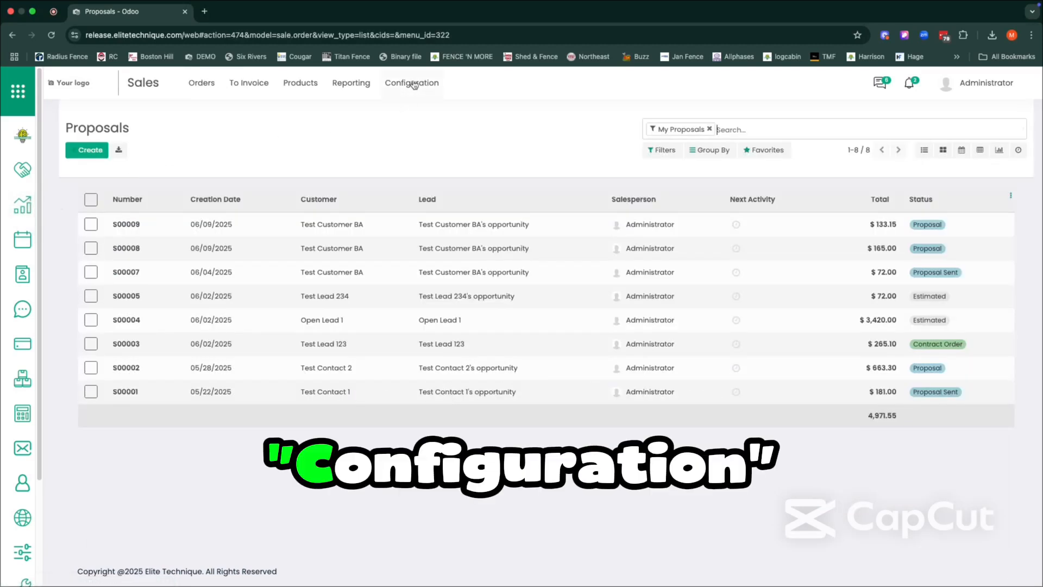
click(414, 83)
click(429, 152)
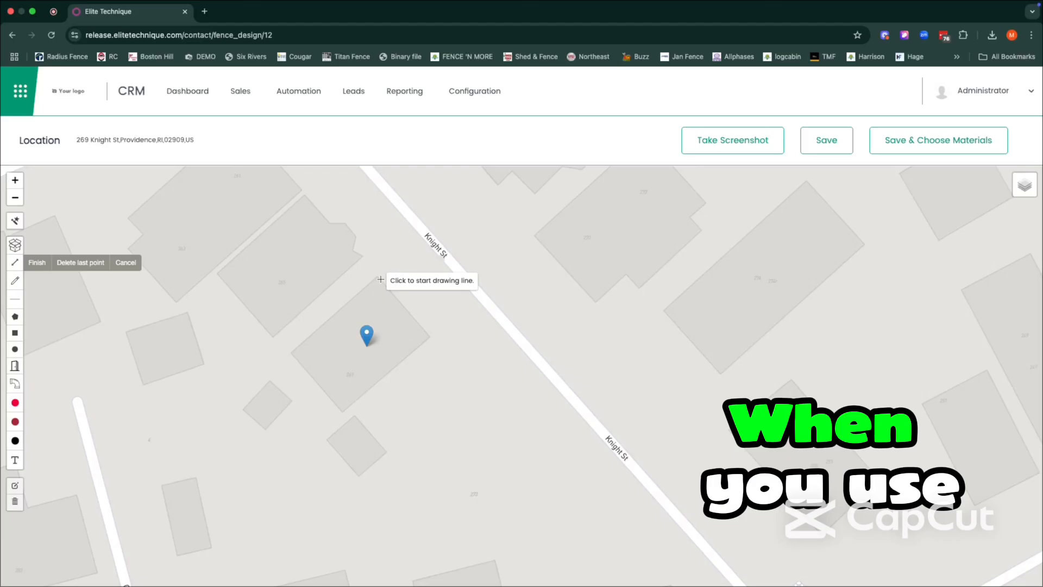
Draw a four-segment fence line around the marked house beside Knight St on the map.
click(381, 278)
click(417, 243)
click(527, 376)
click(421, 463)
click(360, 399)
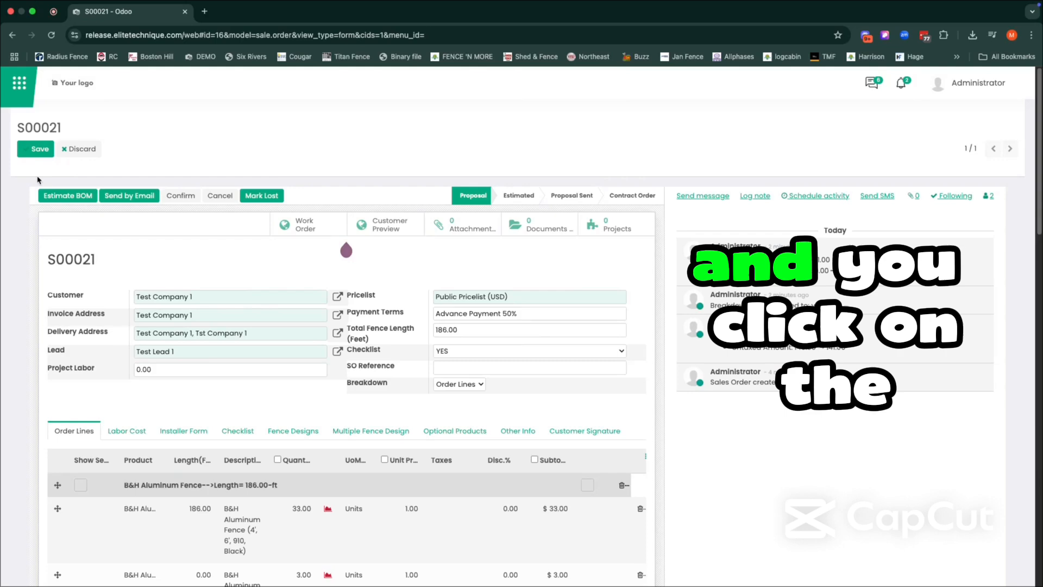
Estimate the bill of materials for proposal S00021 and review the quantities and unit prices in its order lines.
click(68, 195)
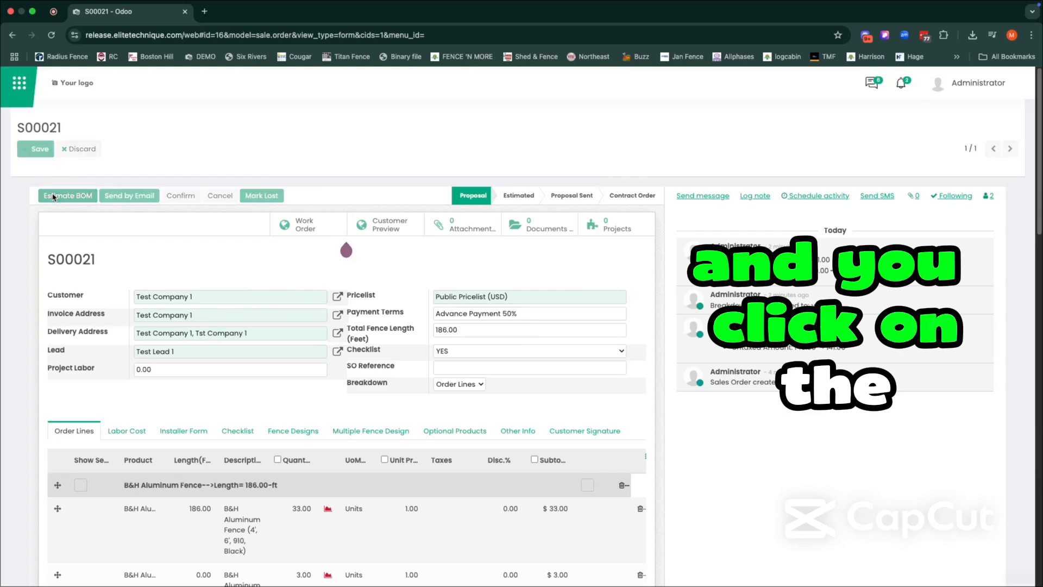
scroll(262, 369, down, 1)
scroll(262, 369, down, 4)
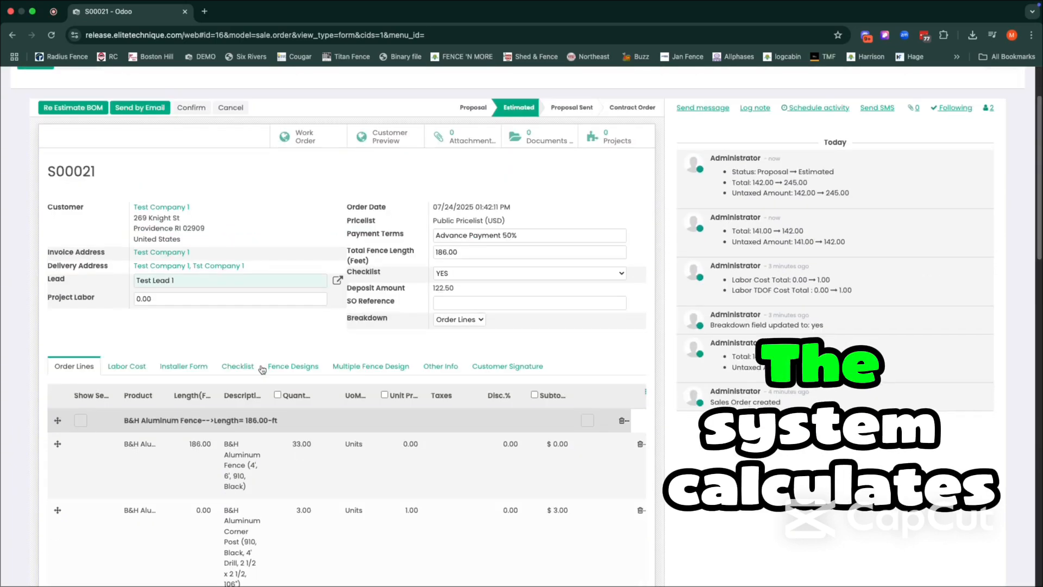
scroll(262, 369, down, 3)
drag(317, 272, 330, 274)
drag(430, 273, 452, 274)
click(450, 312)
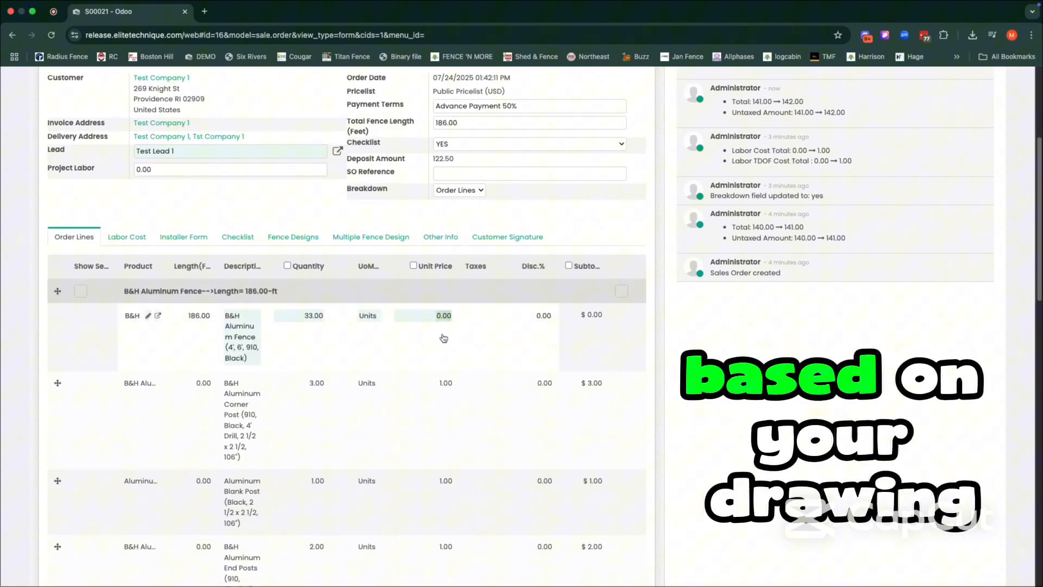
scroll(442, 337, down, 10)
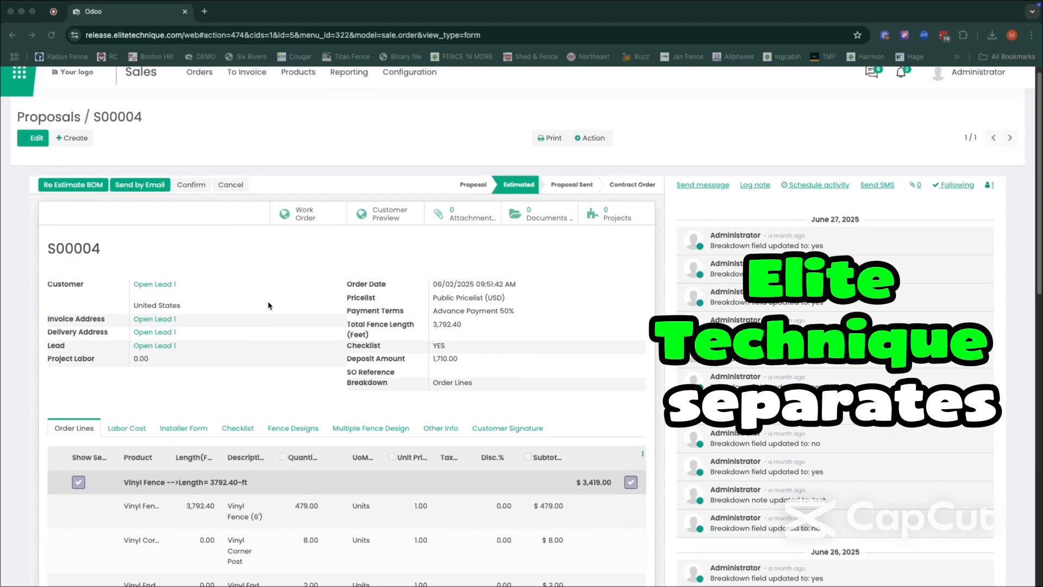
Examine the Vinyl Fence and Labor Cost sections in the order lines of proposal S00004.
scroll(267, 305, down, 5)
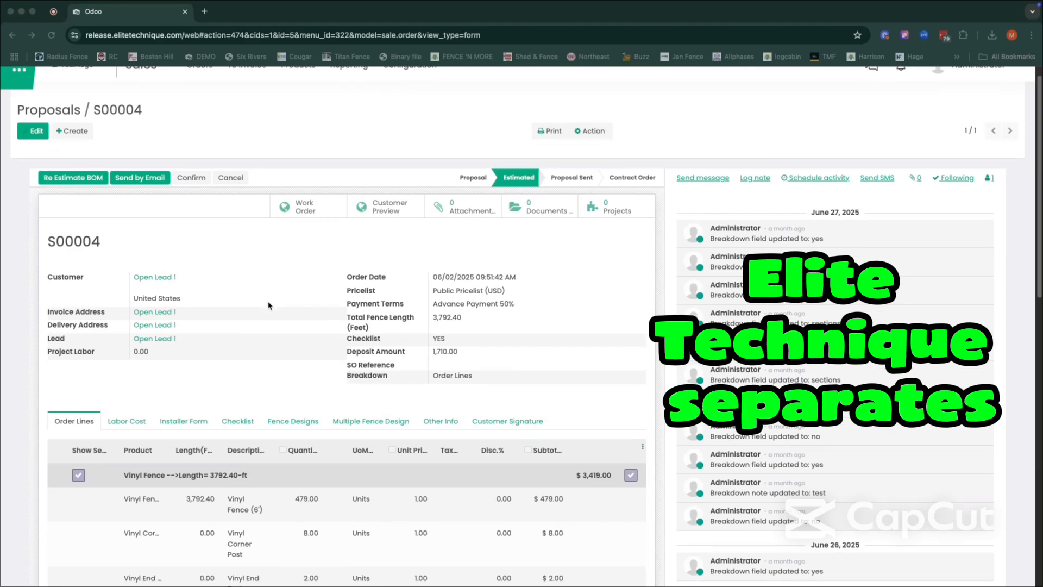
scroll(196, 402, down, 4)
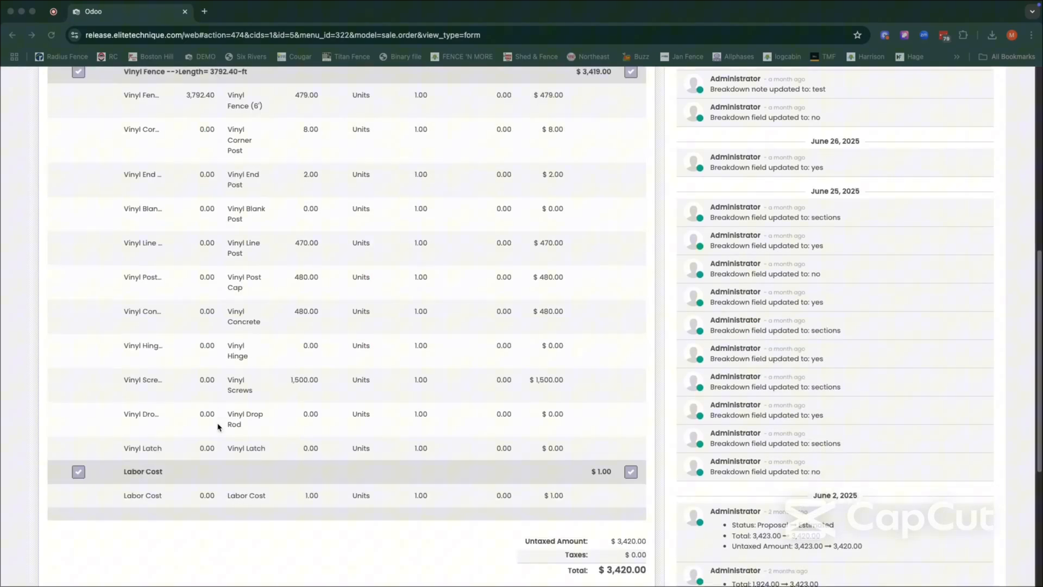
scroll(228, 420, up, 2)
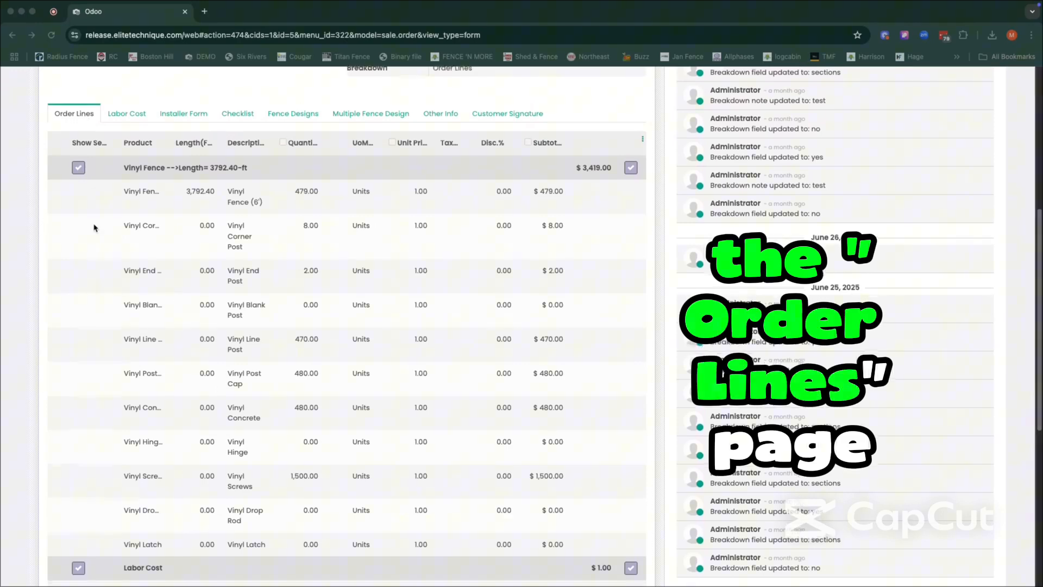
scroll(94, 227, down, 1)
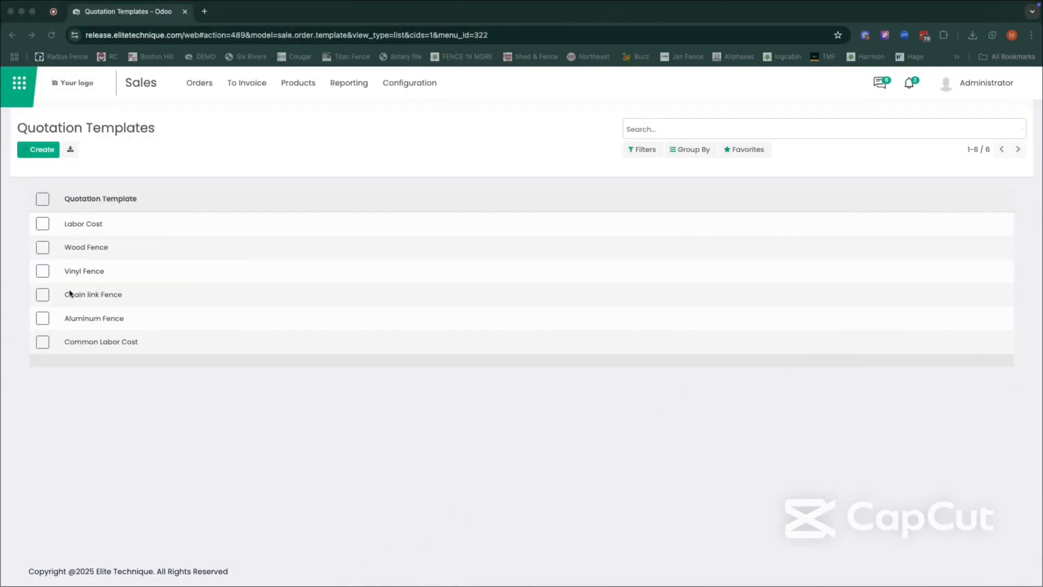
View the lines of the Labor Cost quotation template and return to the template list.
click(89, 230)
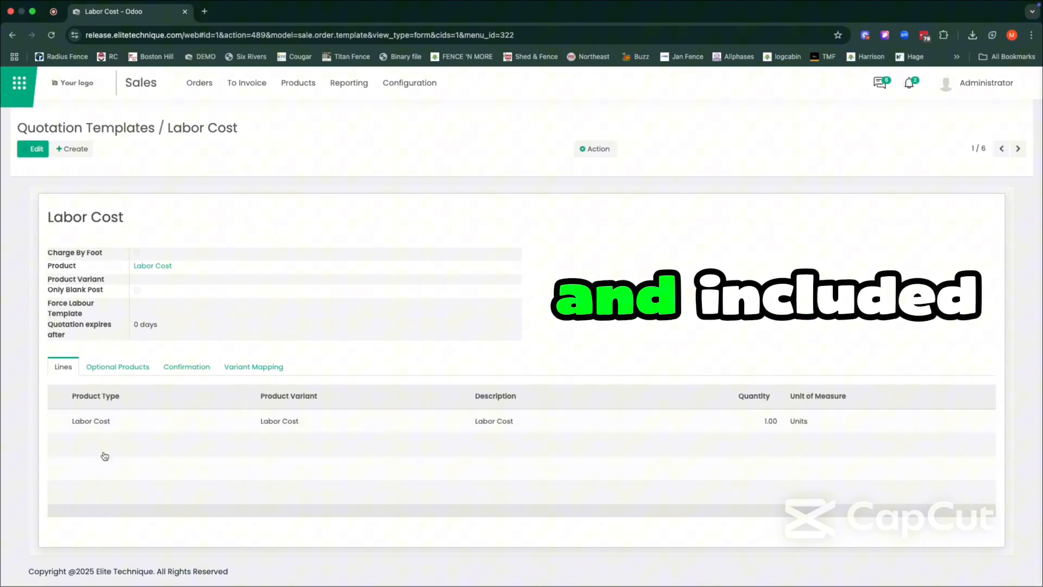
click(67, 133)
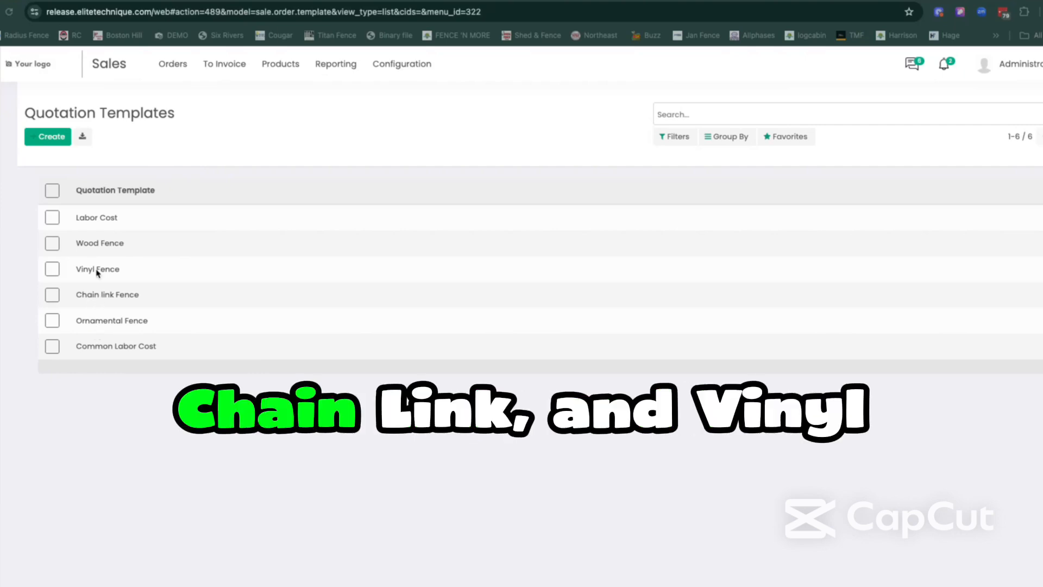
Browse the Sales product catalogue to see which fence products can be attached to templates.
click(282, 64)
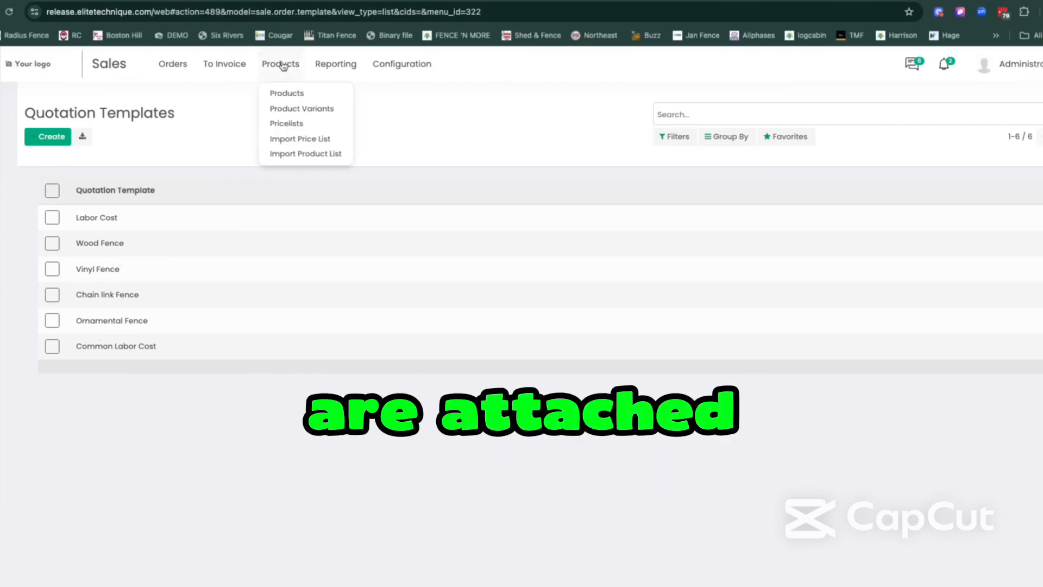
click(285, 96)
scroll(399, 298, down, 10)
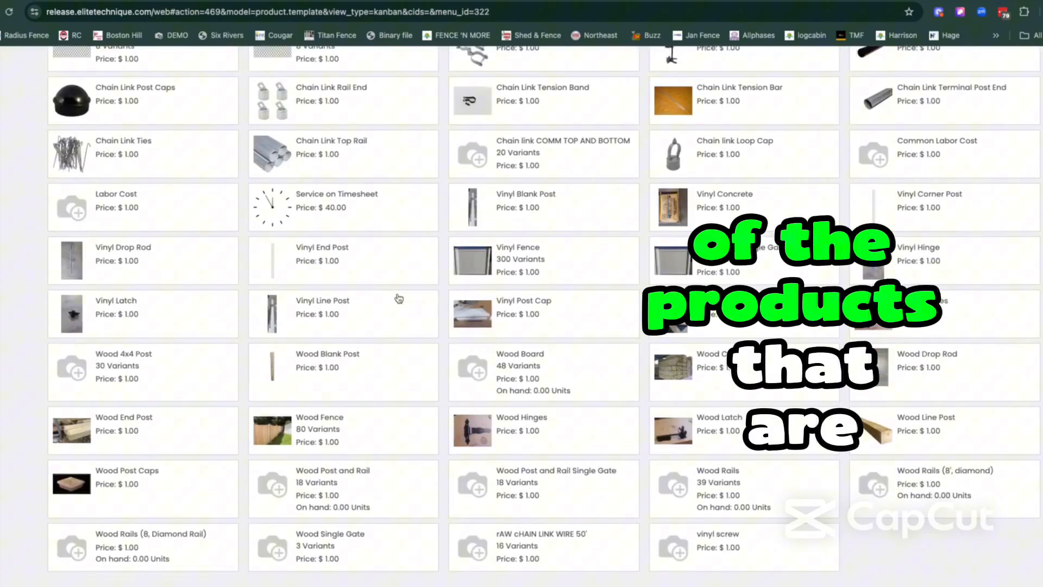
scroll(399, 298, up, 10)
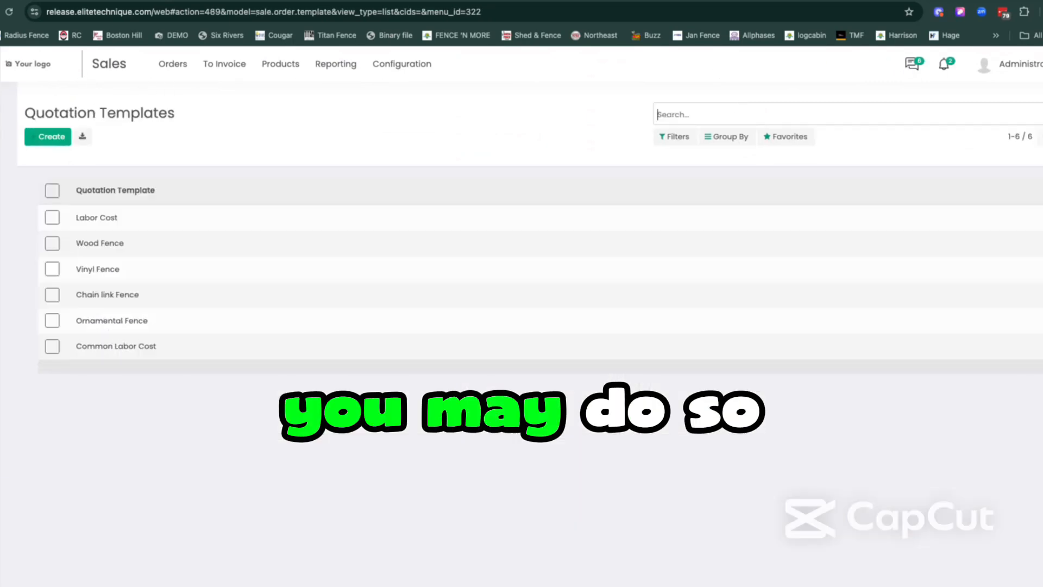
Open the Wood Fence quotation template for editing and return to the template list.
click(100, 244)
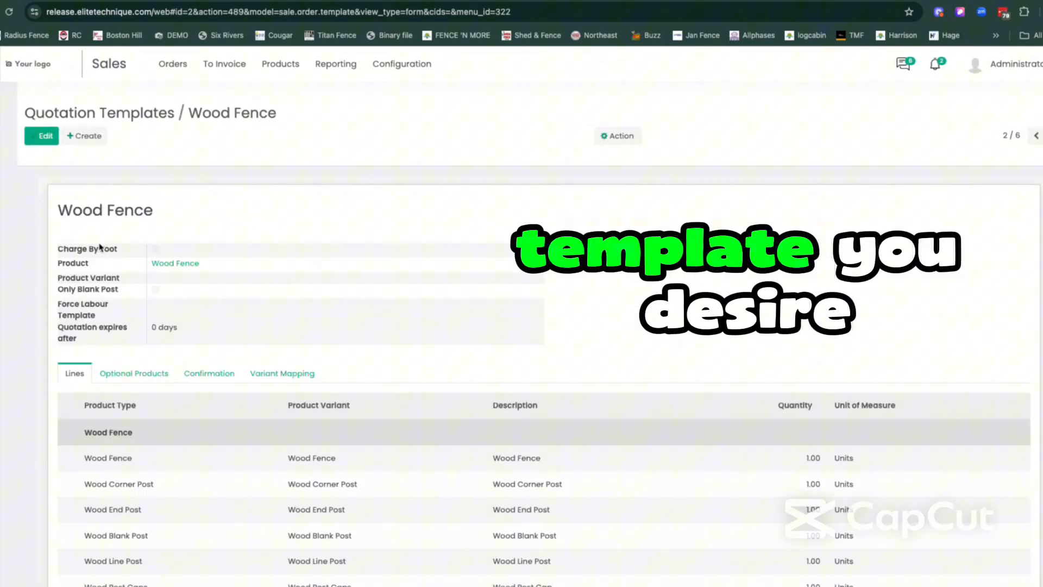
click(43, 141)
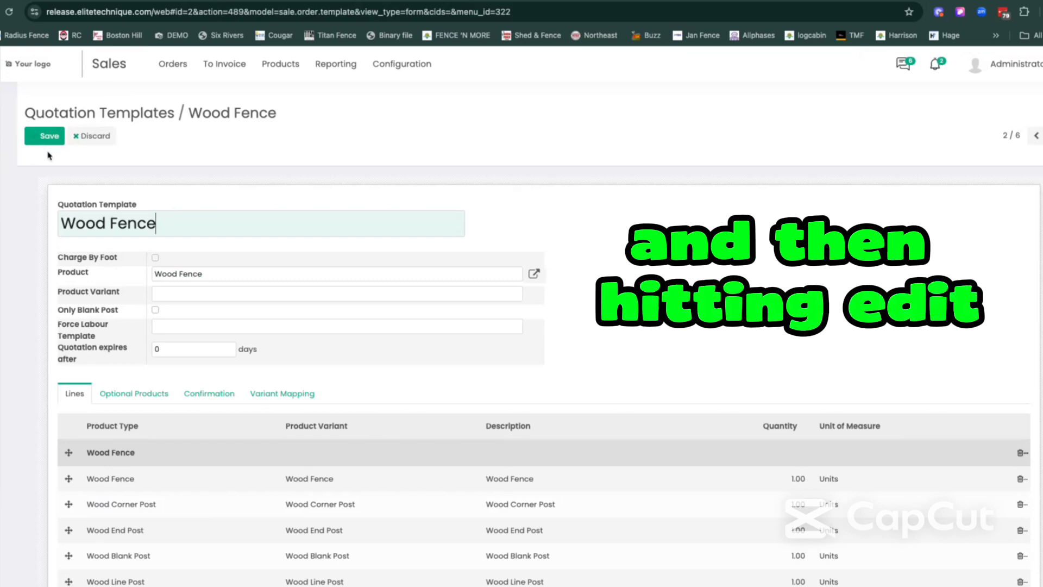
click(75, 115)
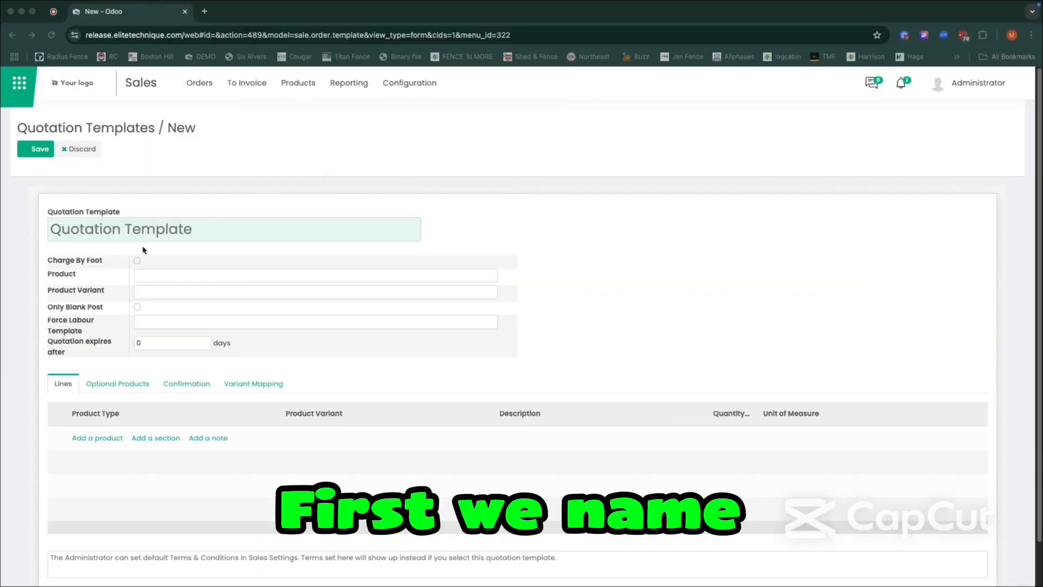
Name the new quotation template "Test Wood Fence Template" and set its product to Wood Fence.
click(139, 229)
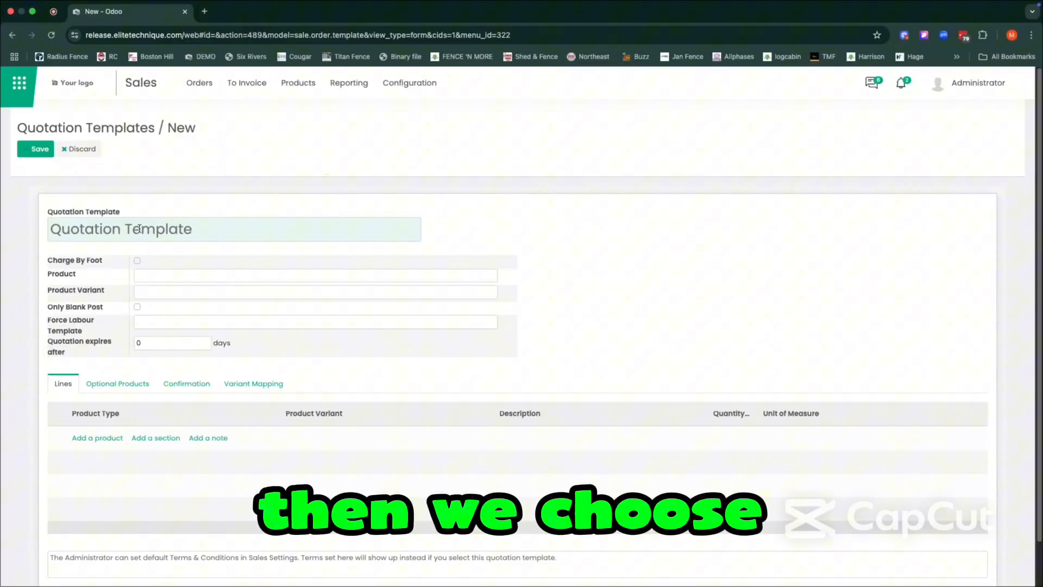
click(137, 260)
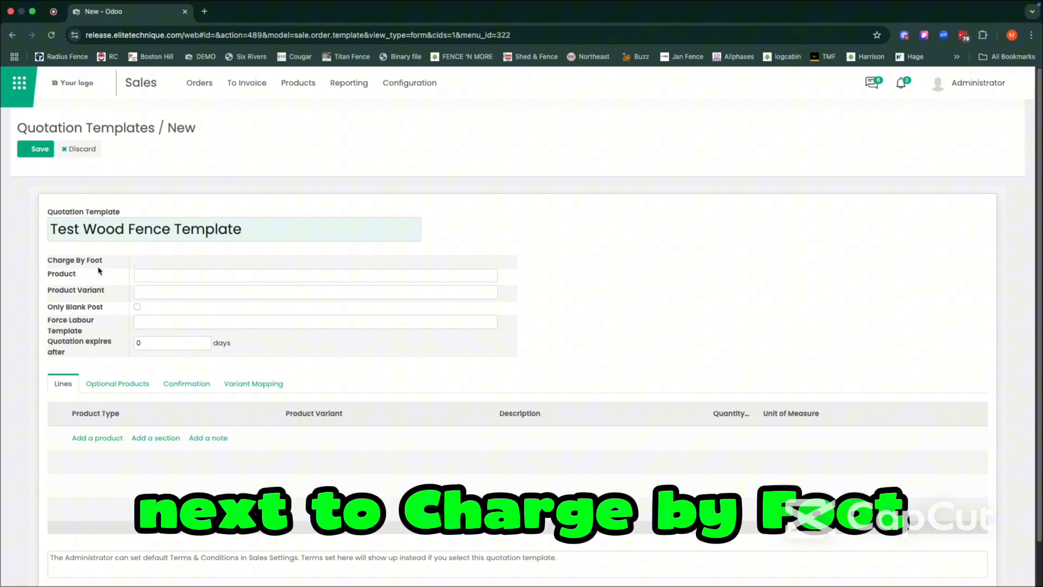
click(151, 278)
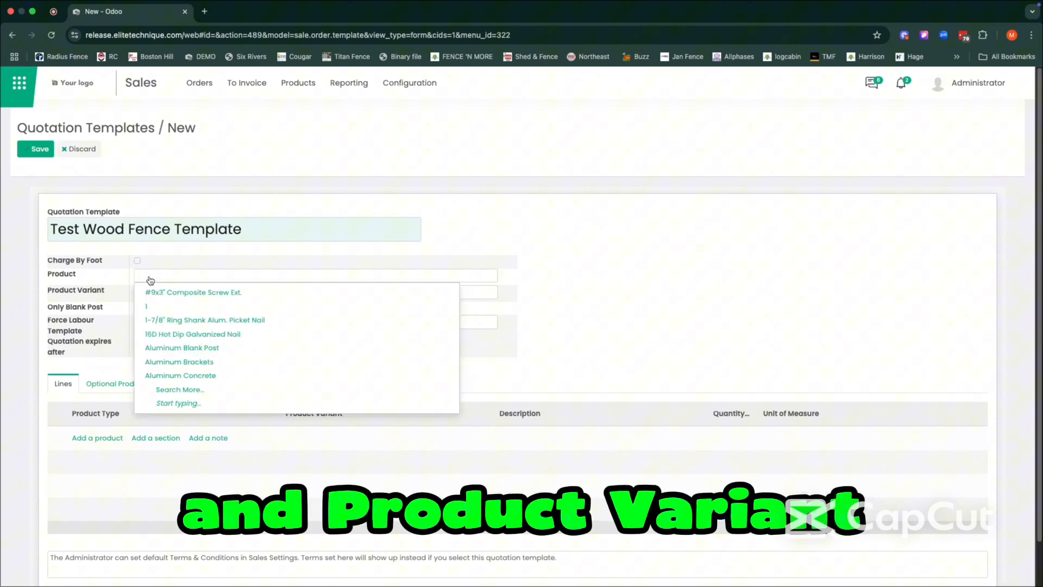
text(wood )
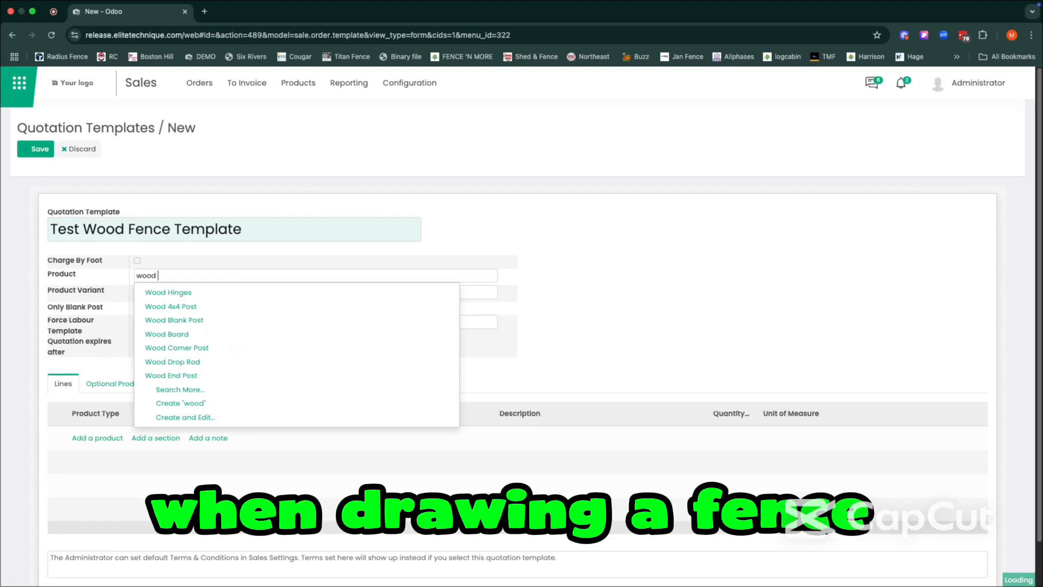
text(fence)
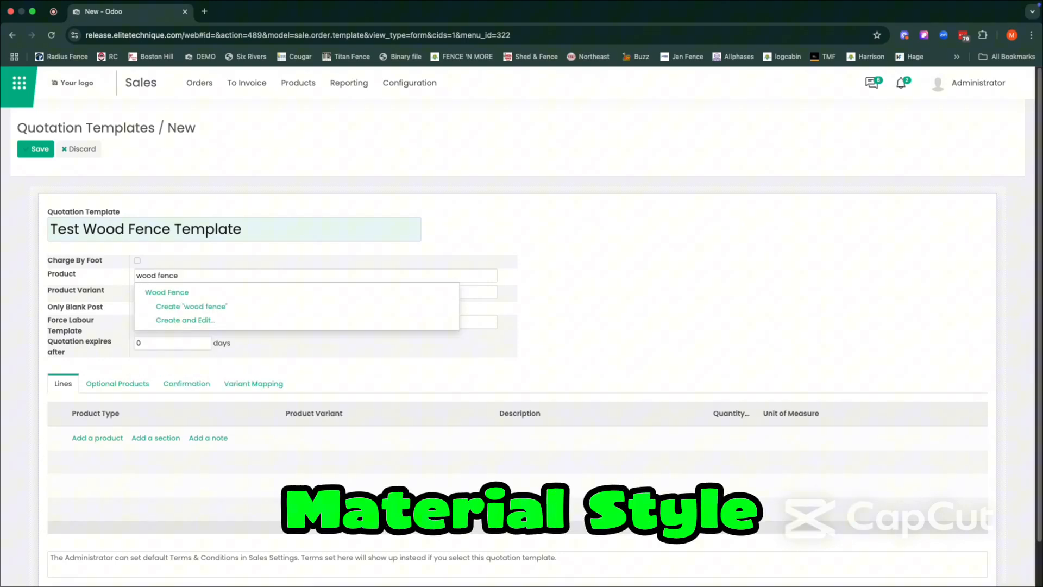
click(154, 295)
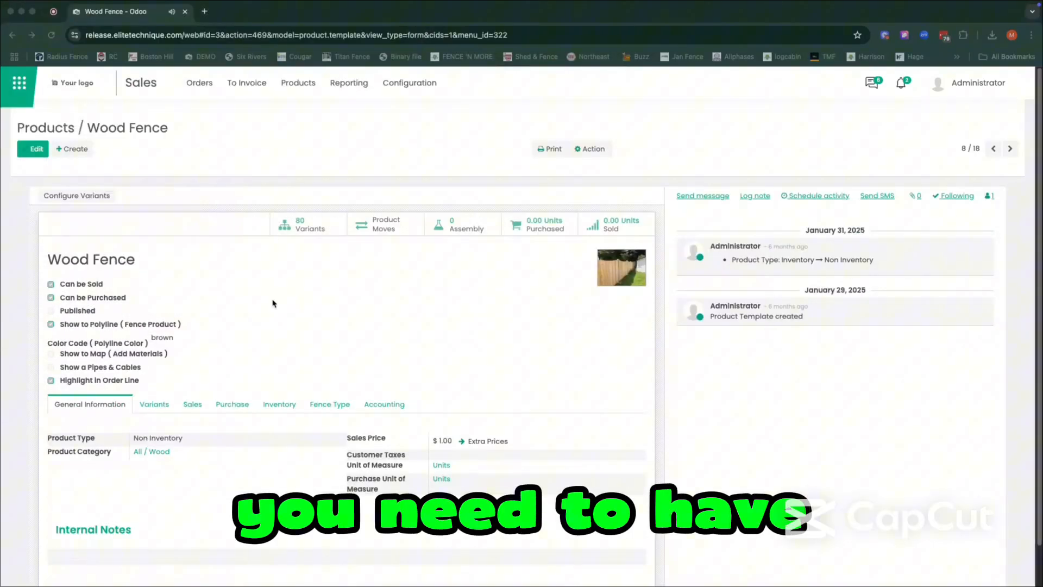
View the Wood Fence product's fence type settings and set the template's product variant to Wood Fence (4', Colonial Screen).
click(337, 403)
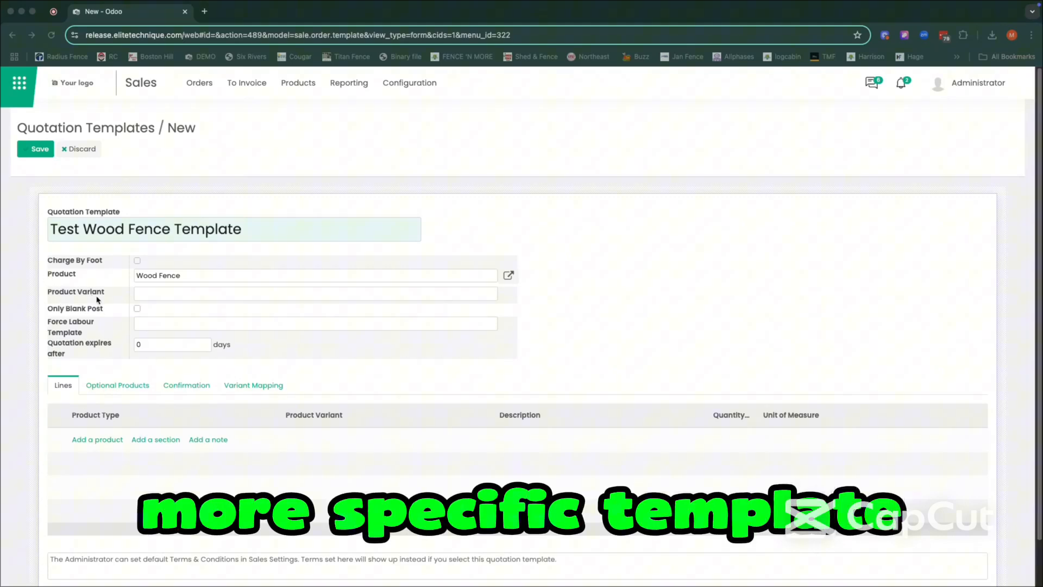
click(172, 296)
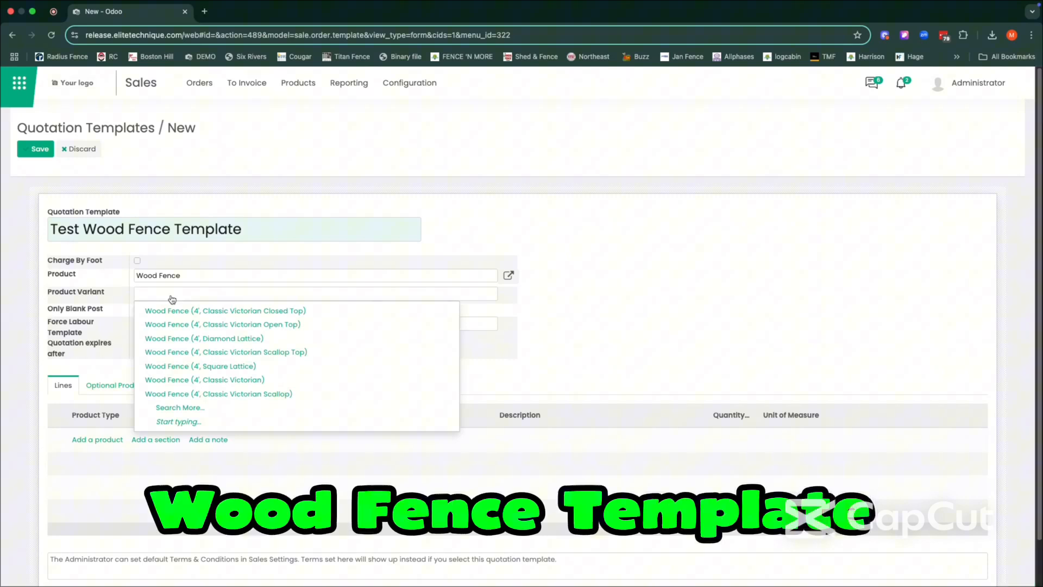
click(173, 406)
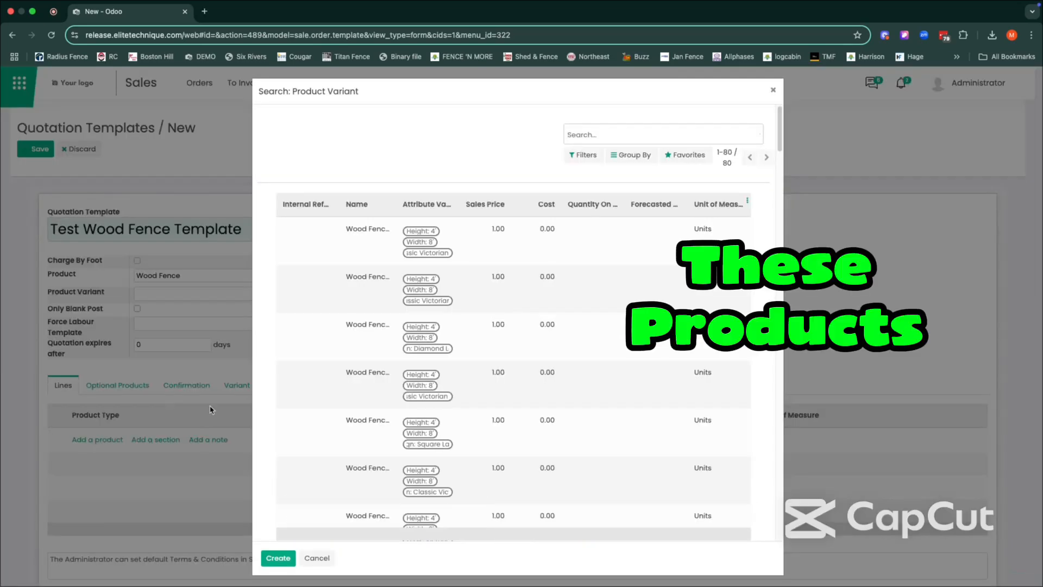
scroll(332, 375, down, 4)
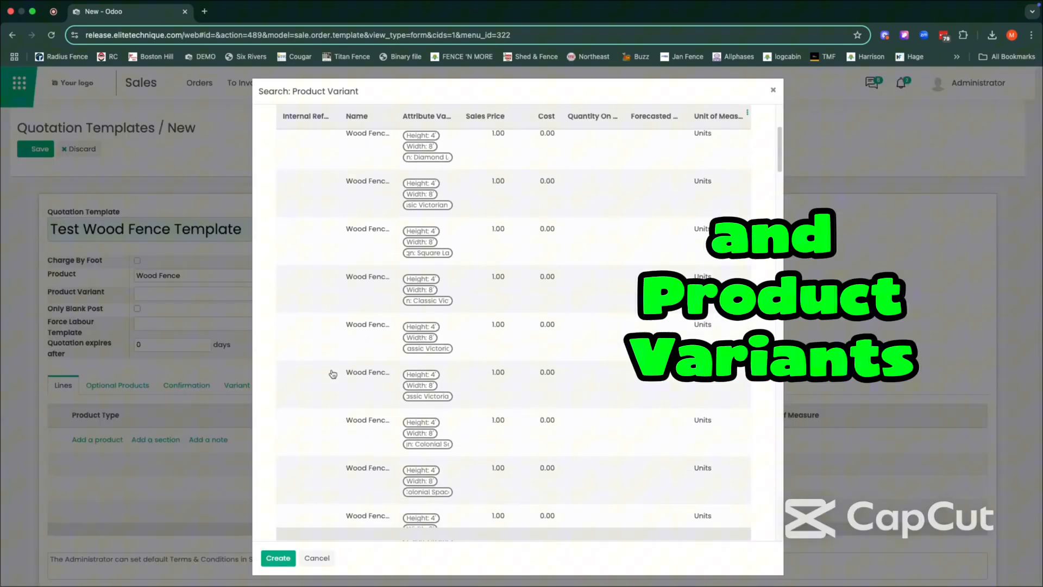
click(364, 433)
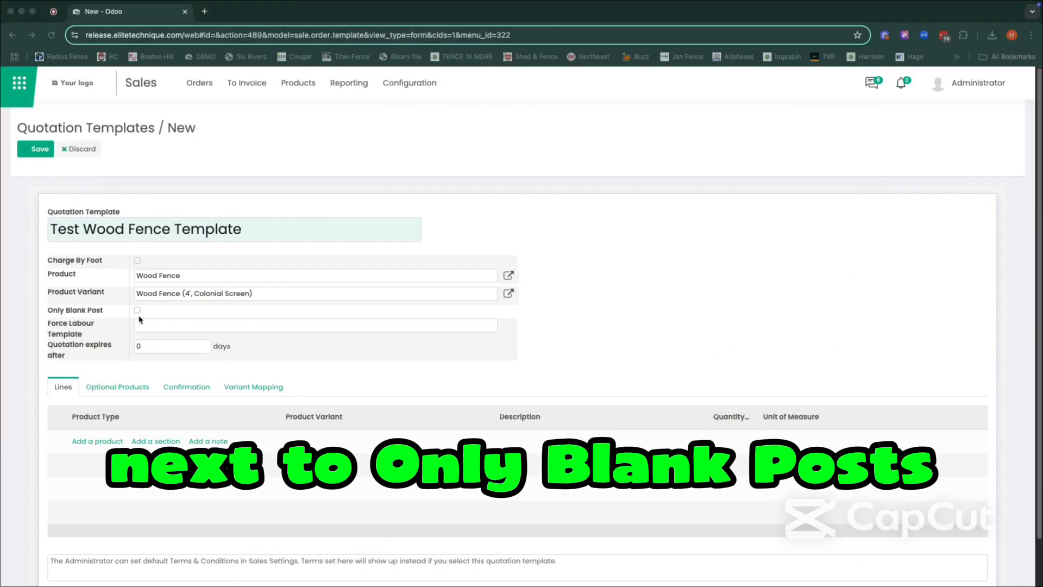
Set the quotation template to expire after 5 days.
click(137, 311)
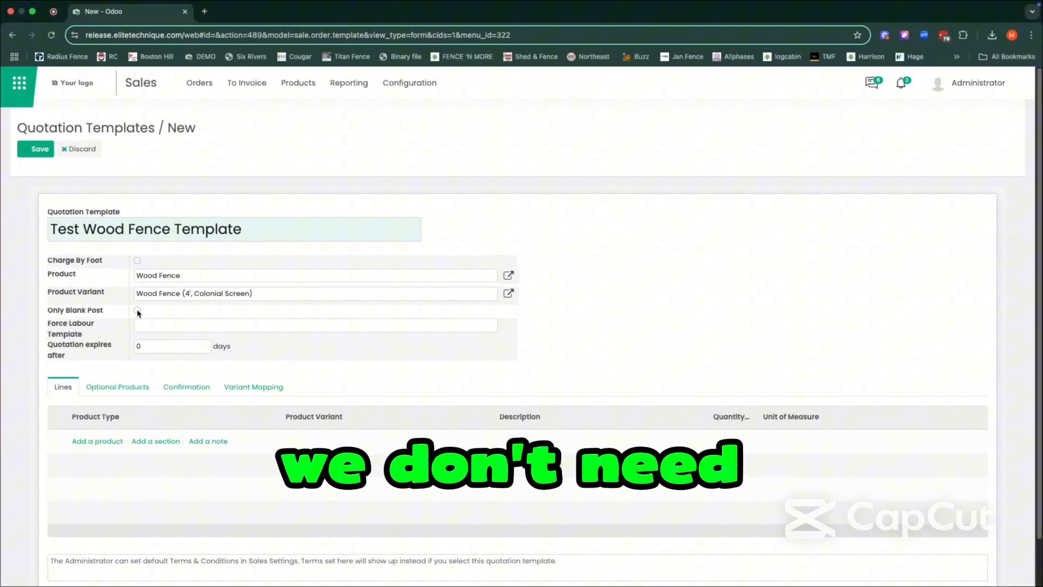
click(136, 311)
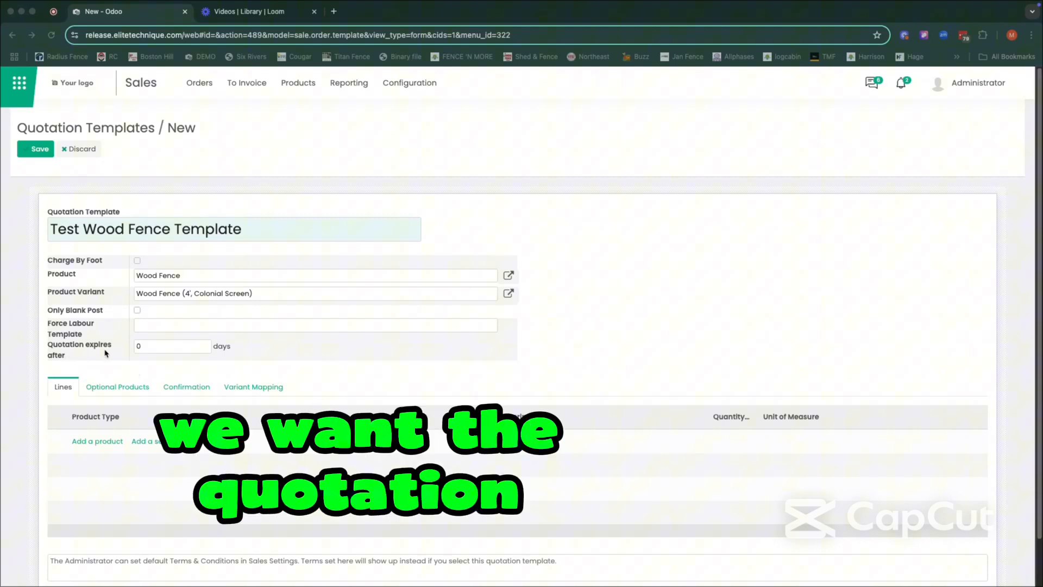
click(141, 345)
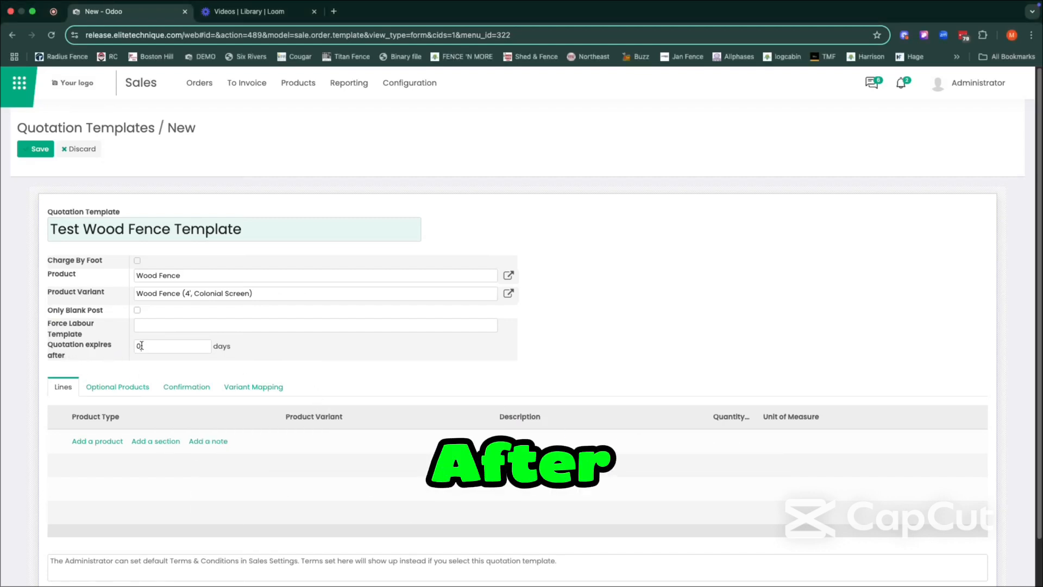
key(BackSpace)
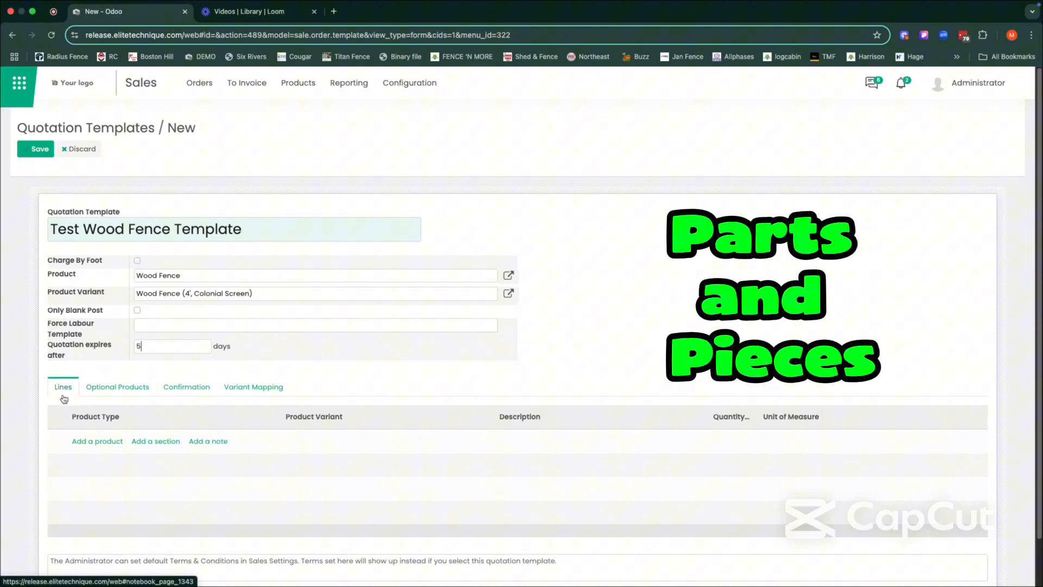
Add a Wood Fence product line to the template and look through the full list of variants for that line.
click(87, 441)
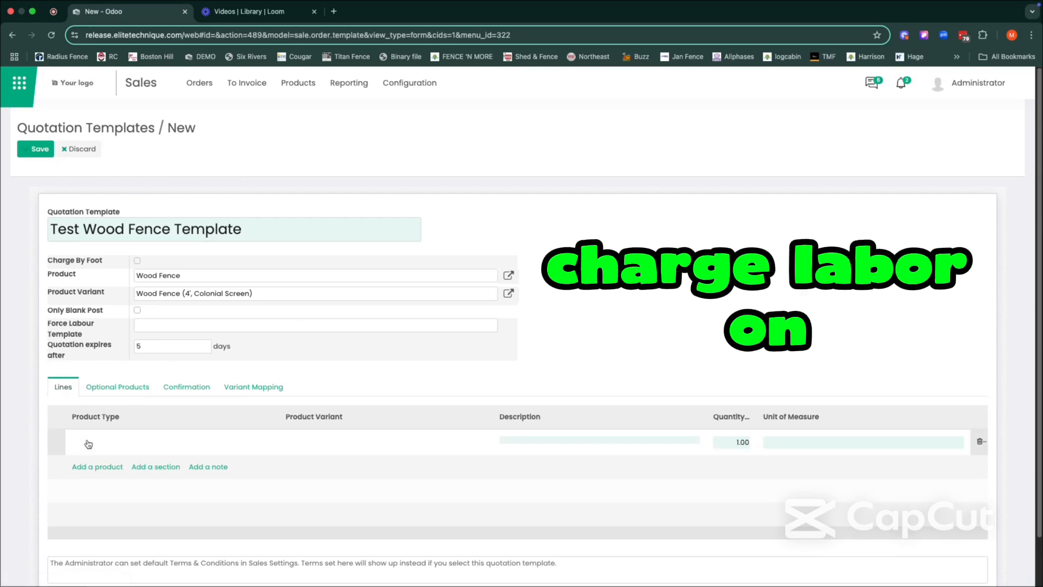
text(Wood f)
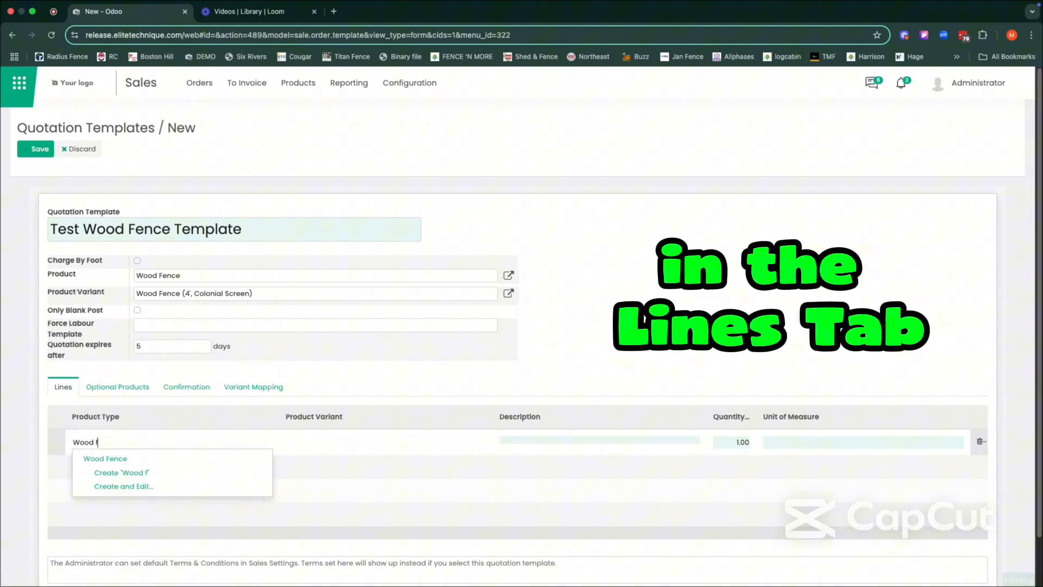
click(101, 459)
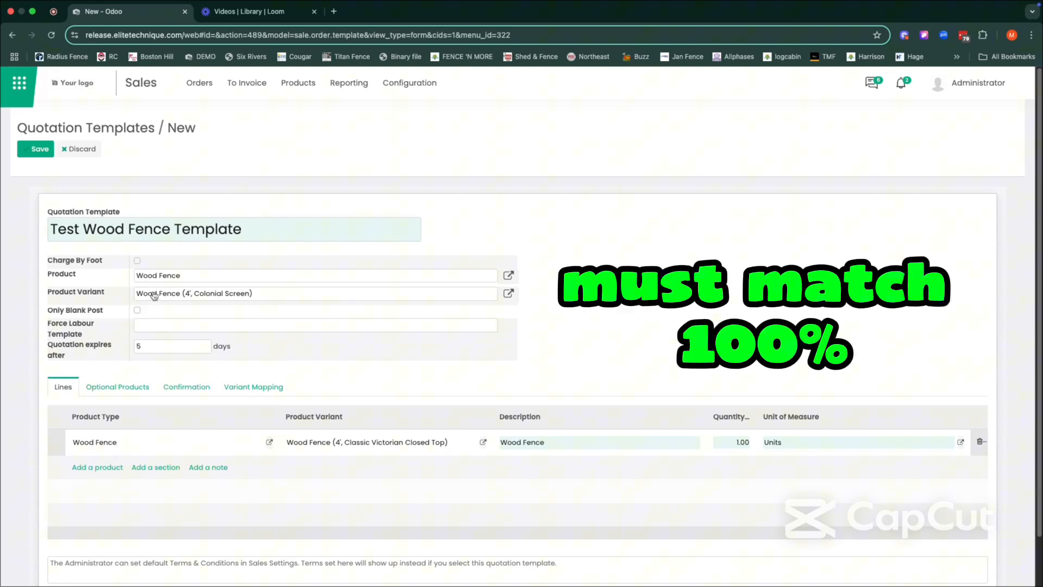
click(323, 444)
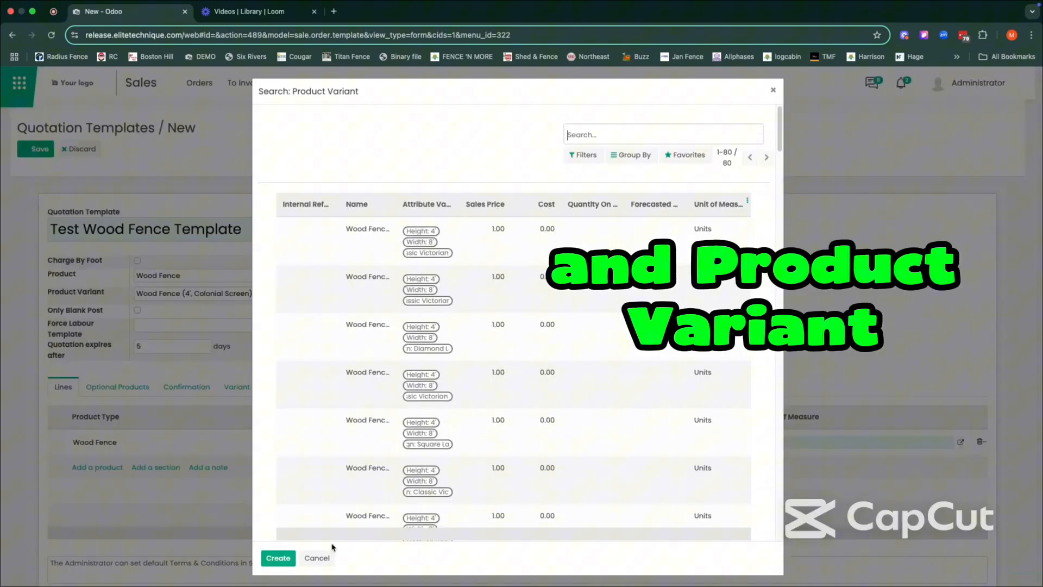
scroll(387, 431, down, 4)
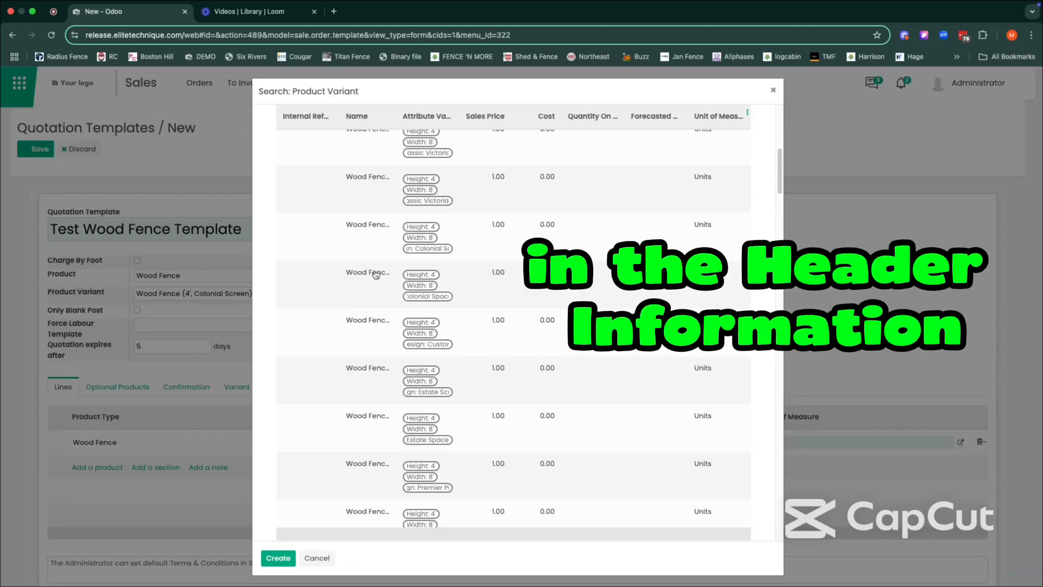